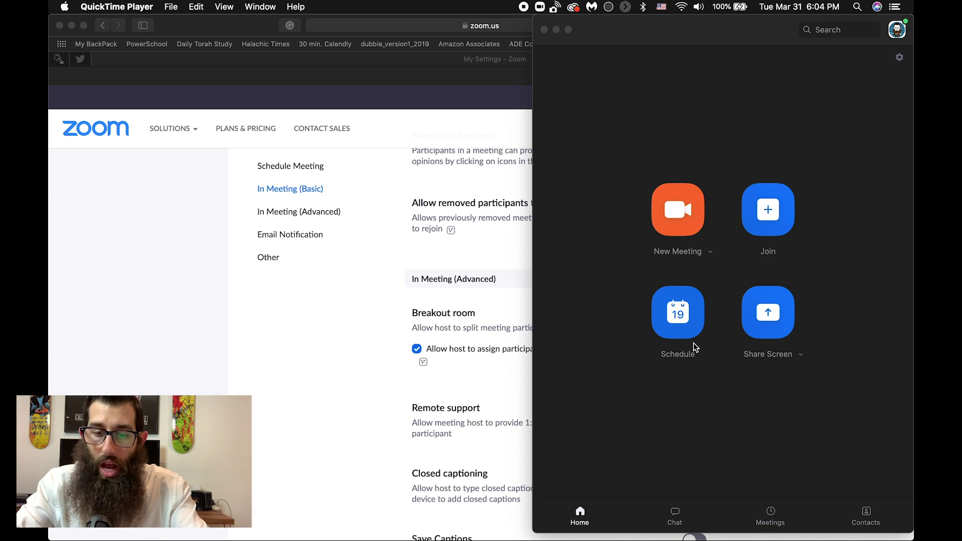
Step: Start a new scheduled meeting and set its topic to 'The Tech Rabbi's Classroom'
left_click(693, 343)
key("BackSpace")
key("BackSpace")
type("Clas")
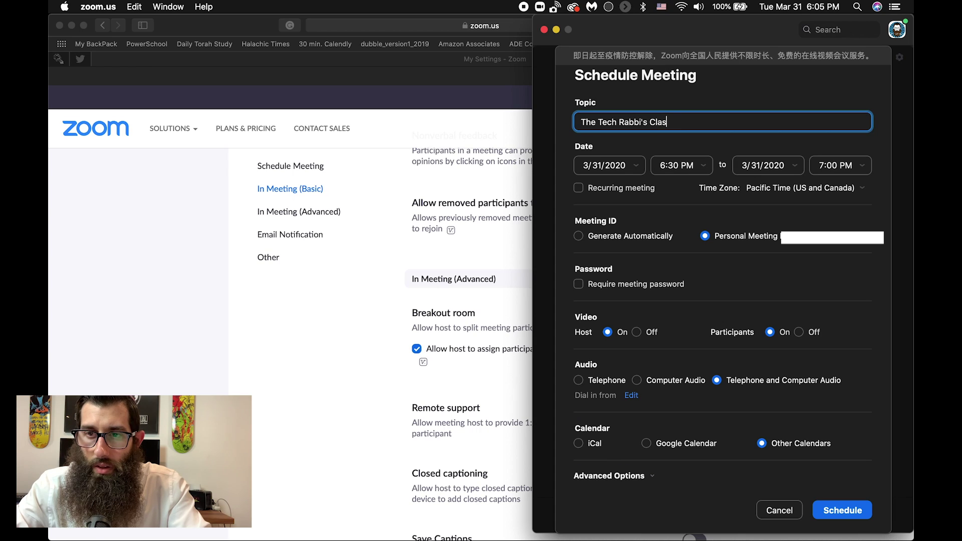
type("sroom")
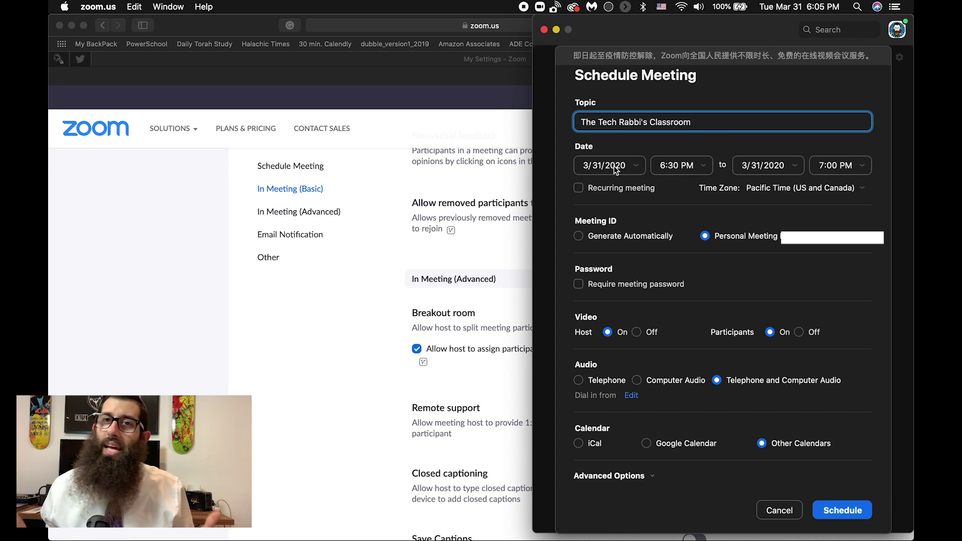
Step: Schedule the meeting for April 1, 2020, from 9:00 AM to 3:00 PM
left_click(598, 169)
left_click(636, 166)
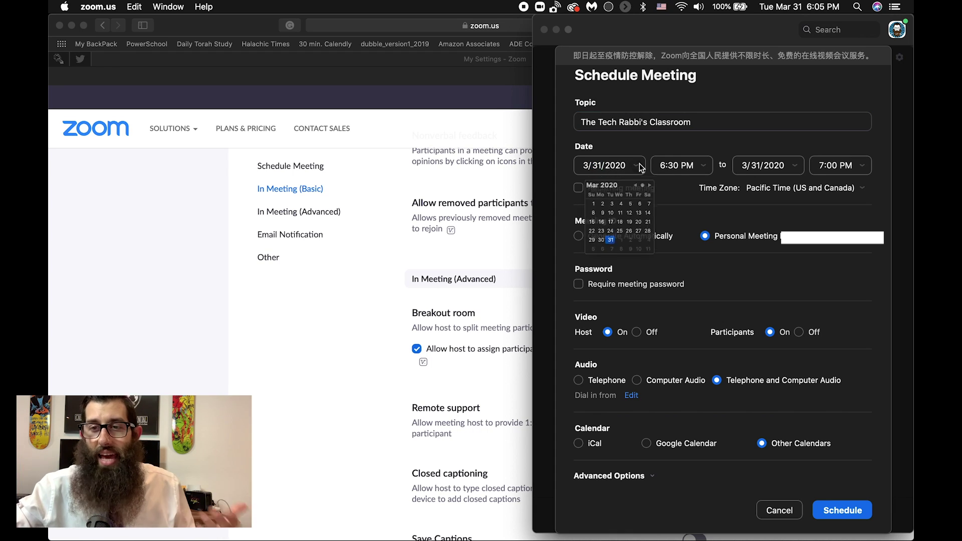
left_click(622, 244)
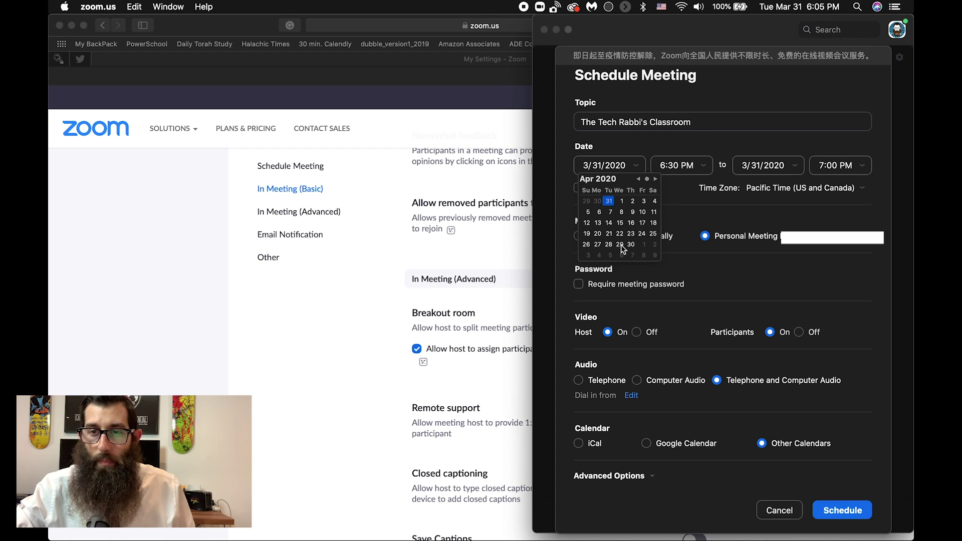
left_click(666, 172)
key("a")
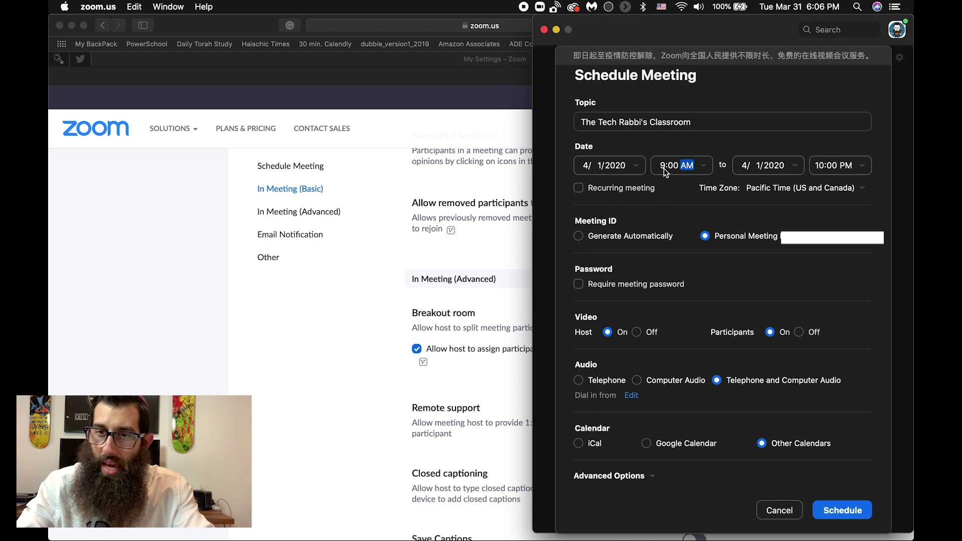
left_click(825, 169)
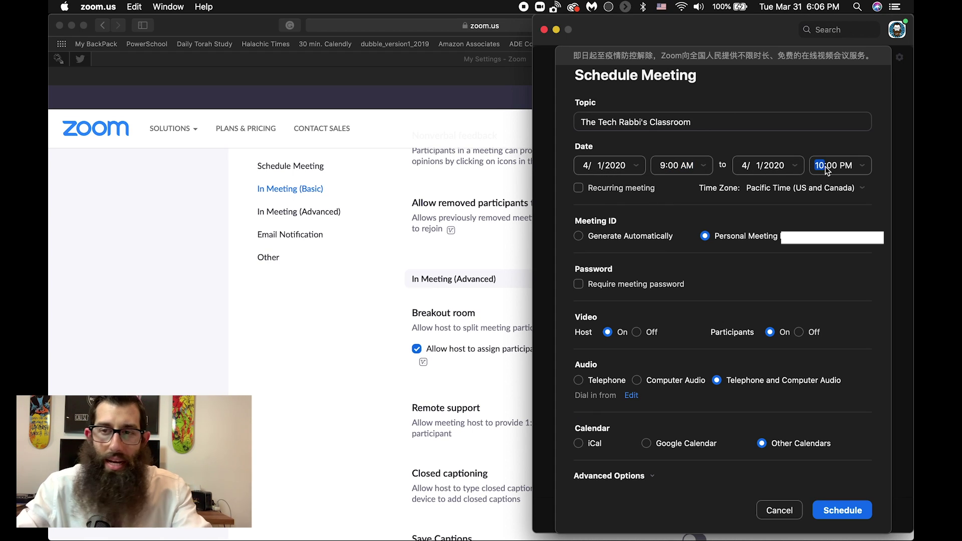
type("3")
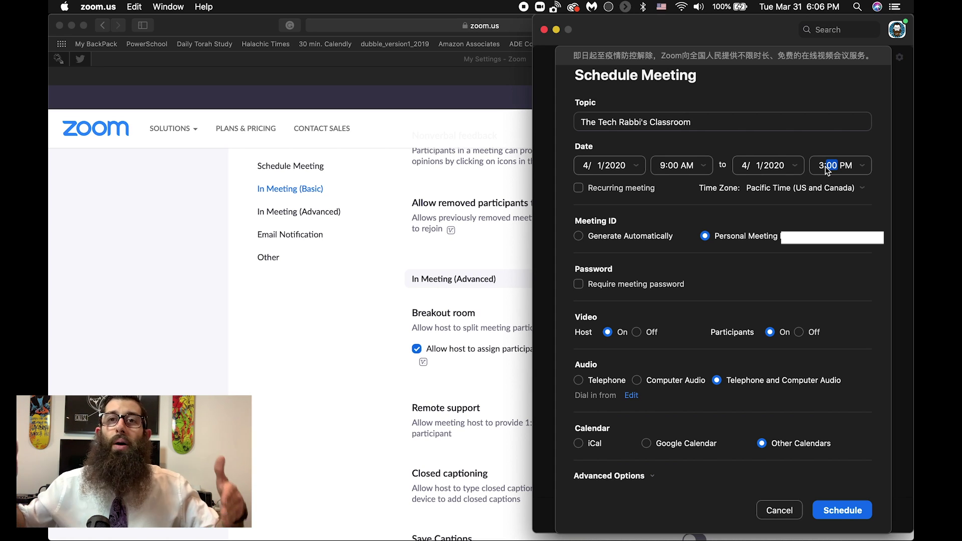
left_click(613, 188)
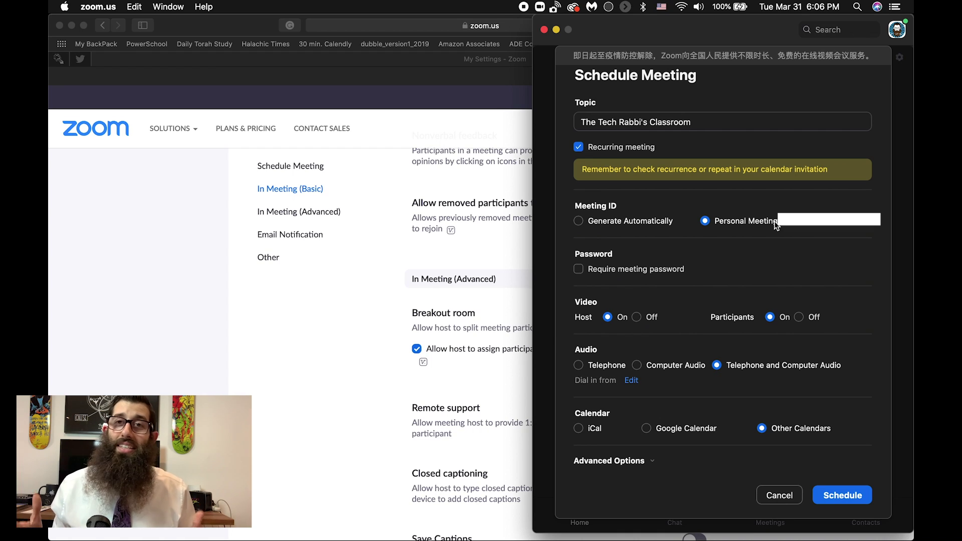
Step: Turn on Require meeting password for the recurring meeting
mouse_move(639, 268)
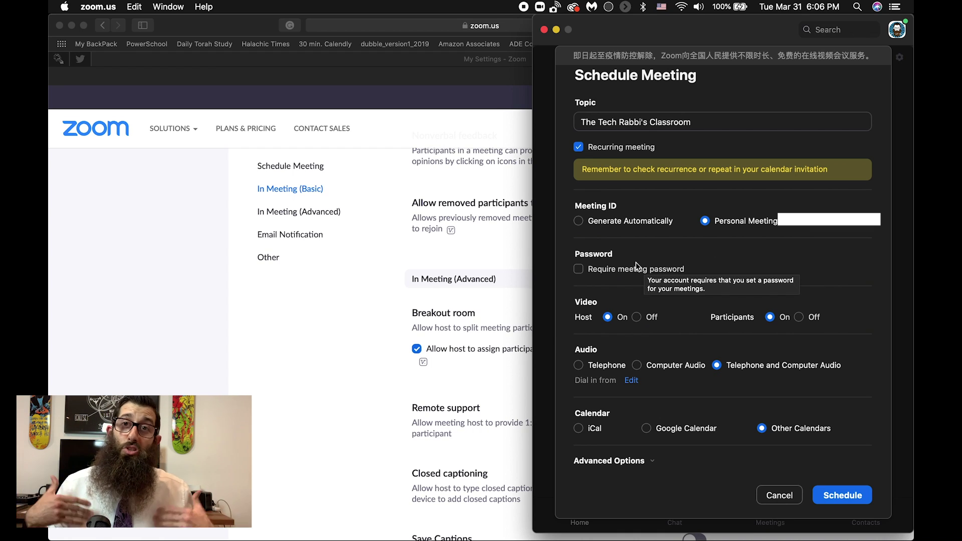
left_click(580, 269)
Step: Select the Enter Password field, then move focus out of it
left_click(709, 267)
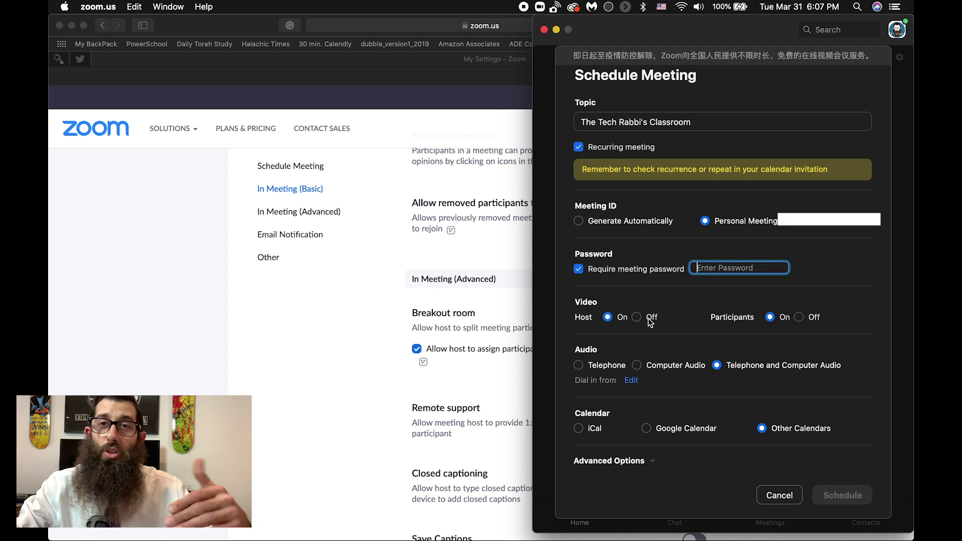
left_click(616, 321)
Step: Expand Advanced Options to enable the waiting room and mute participants on entry
left_click(637, 464)
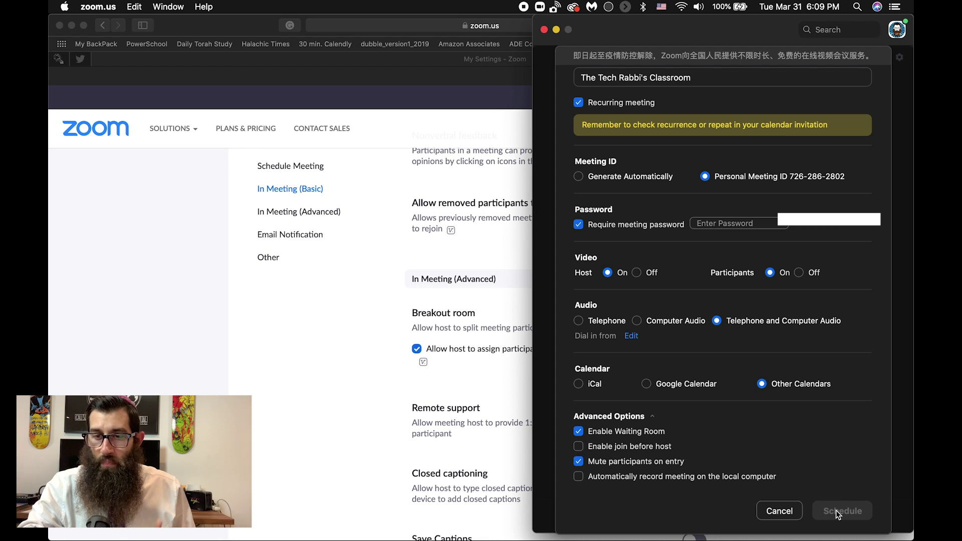
Step: Save the meeting, confirm it in the upcoming Meetings list, and return Home
scroll(747, 243, "up", 3)
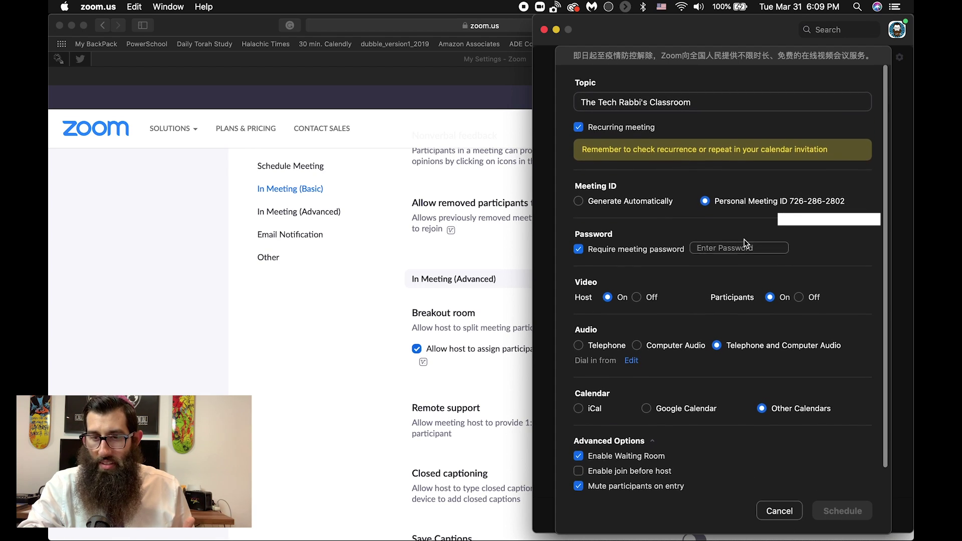
left_click(781, 510)
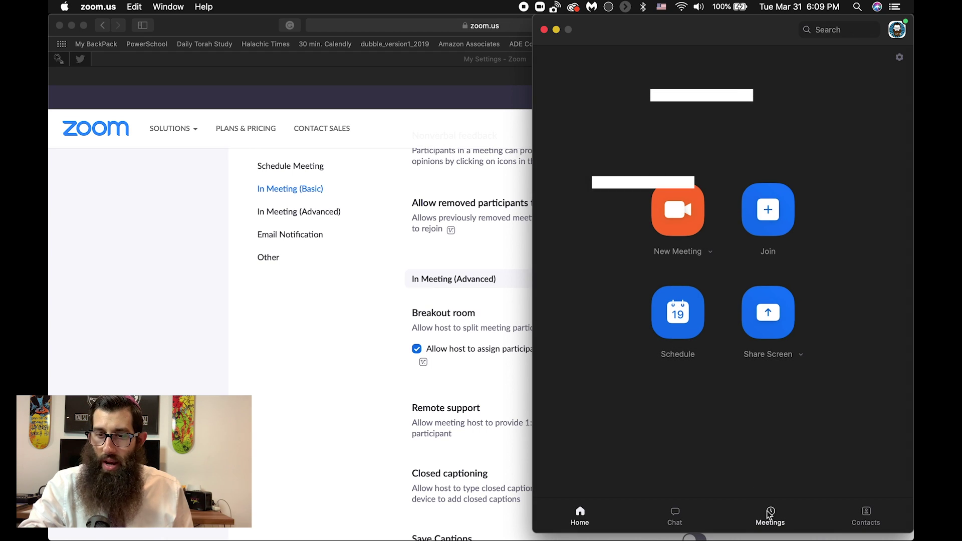
left_click(770, 512)
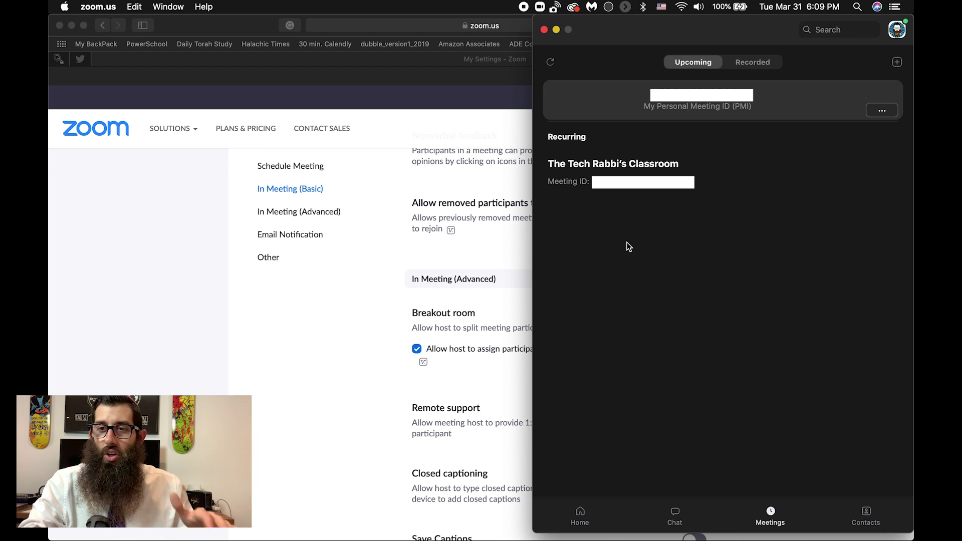
left_click(581, 516)
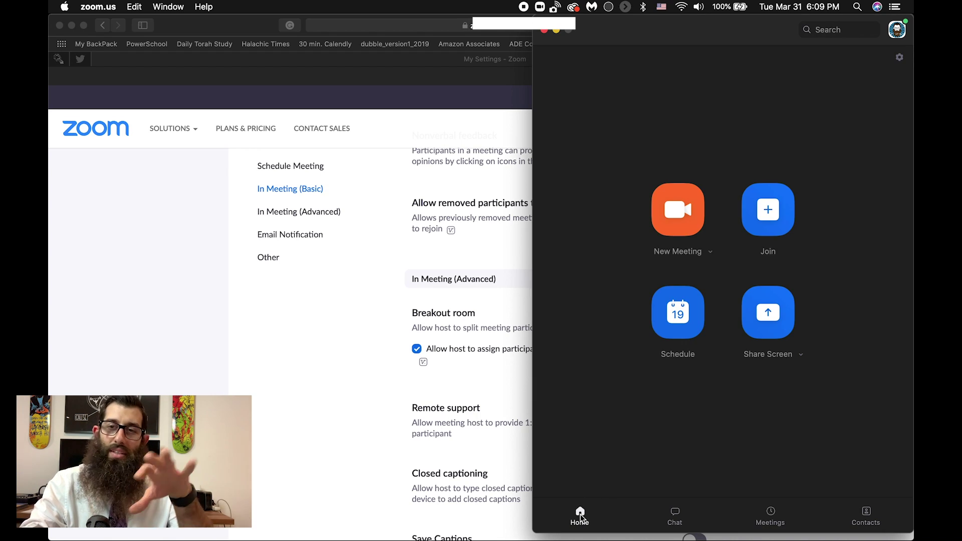
Step: Start an instant meeting and join it with computer audio
left_click(682, 218)
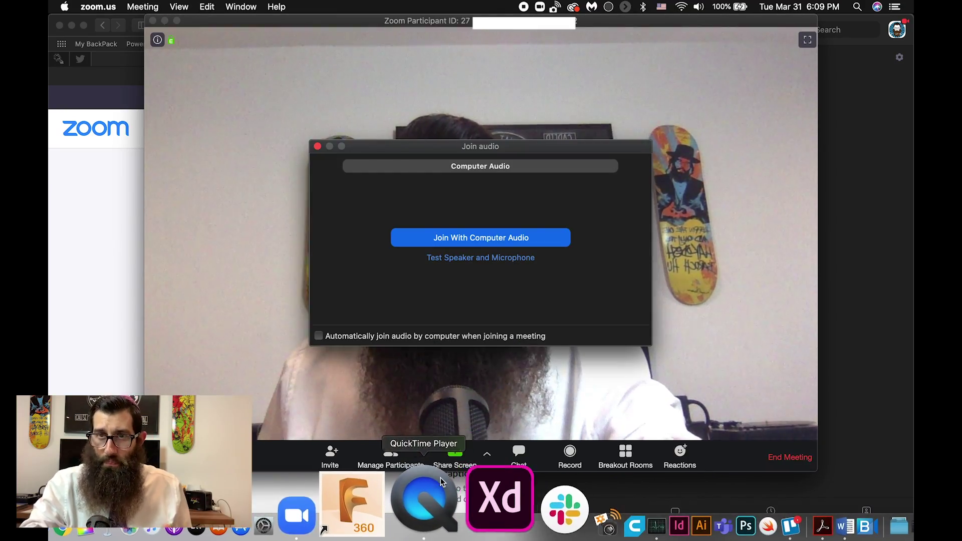
left_click(428, 242)
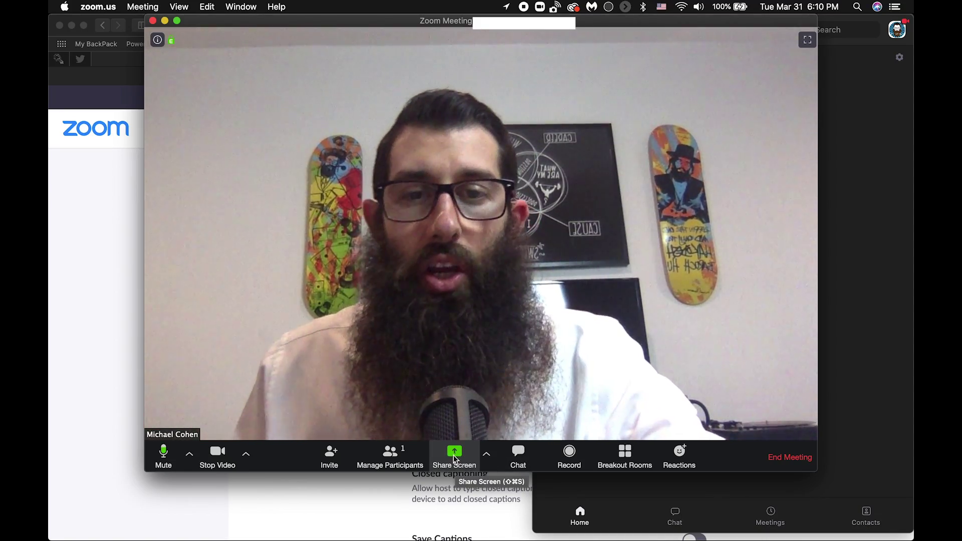
Step: Limit screen sharing to one participant at a time, with only the host allowed to share
left_click(486, 456)
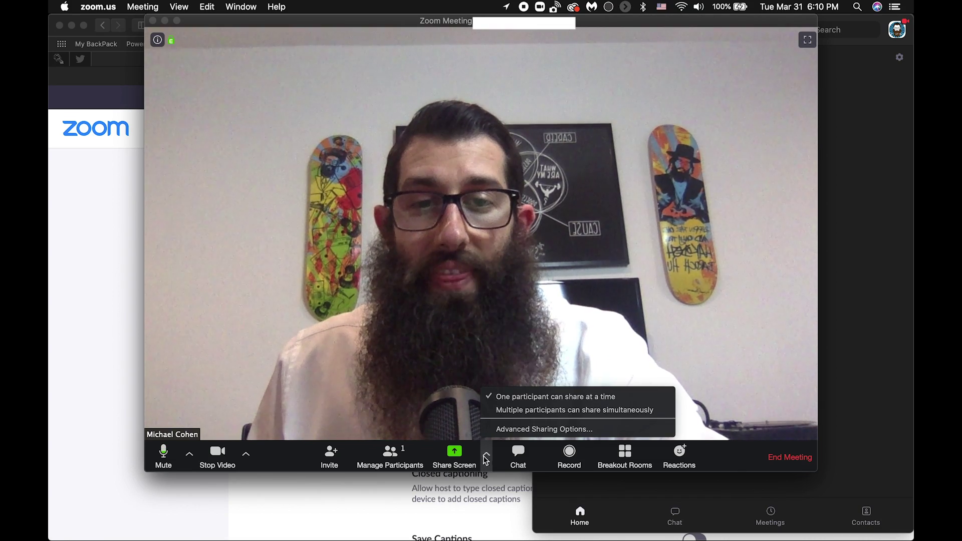
left_click(501, 429)
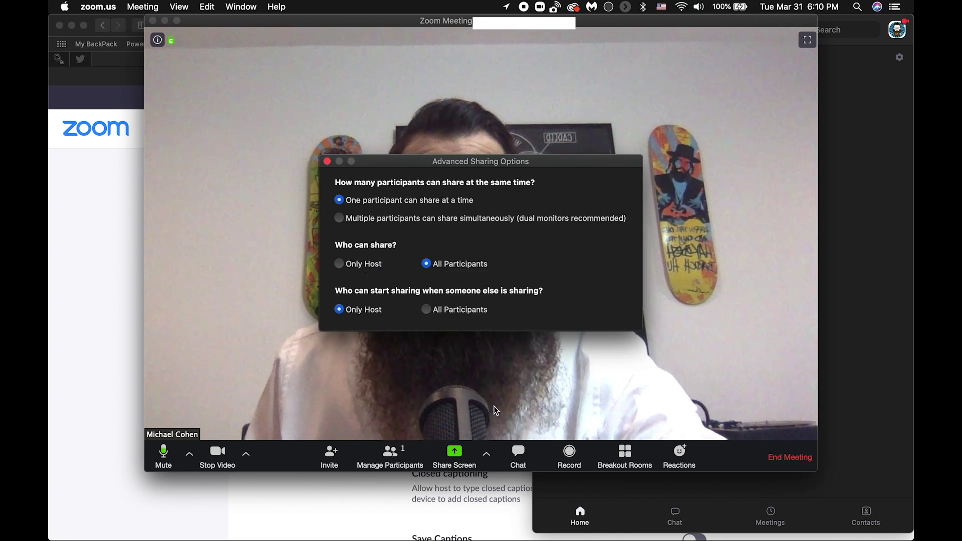
left_click(360, 266)
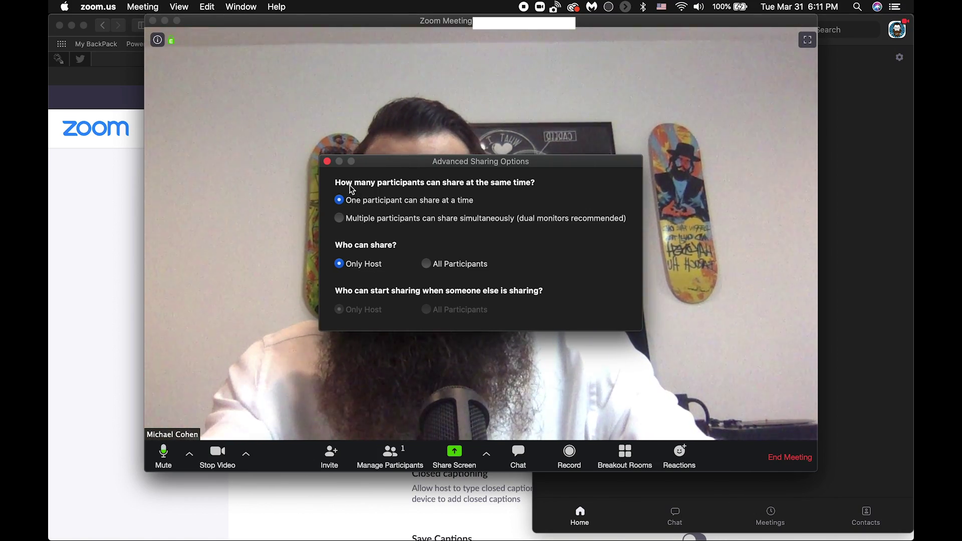
left_click(326, 160)
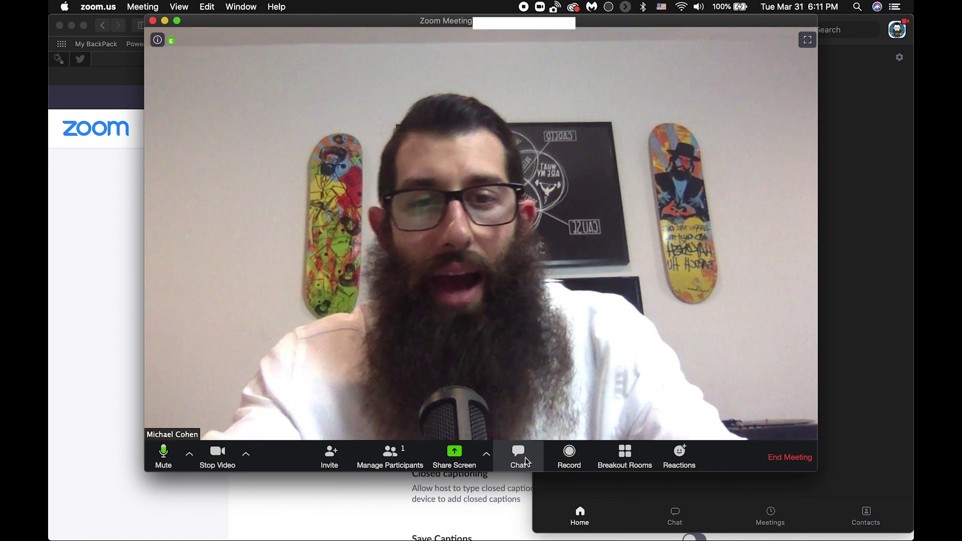
left_click(525, 458)
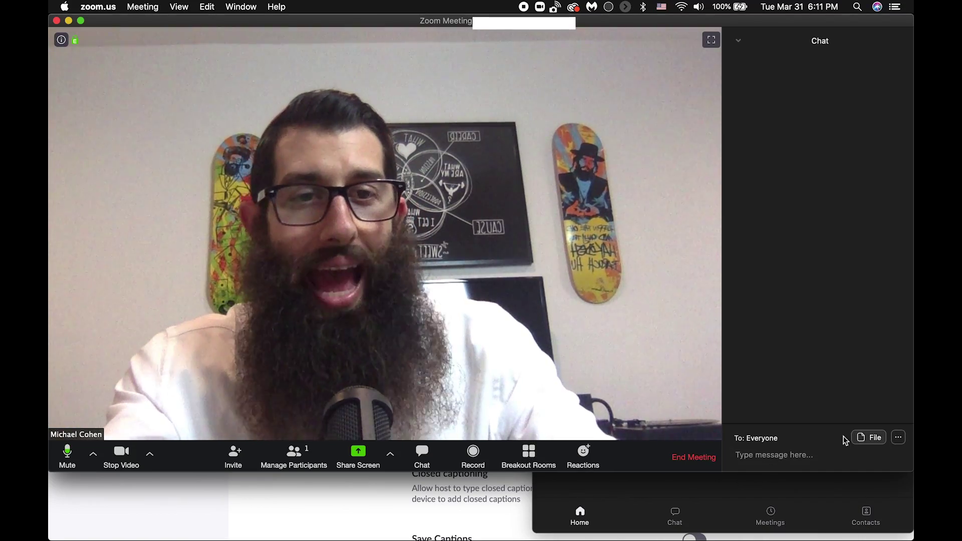
Step: Reopen the chat panel and restrict participant chat to the host only
left_click(429, 455)
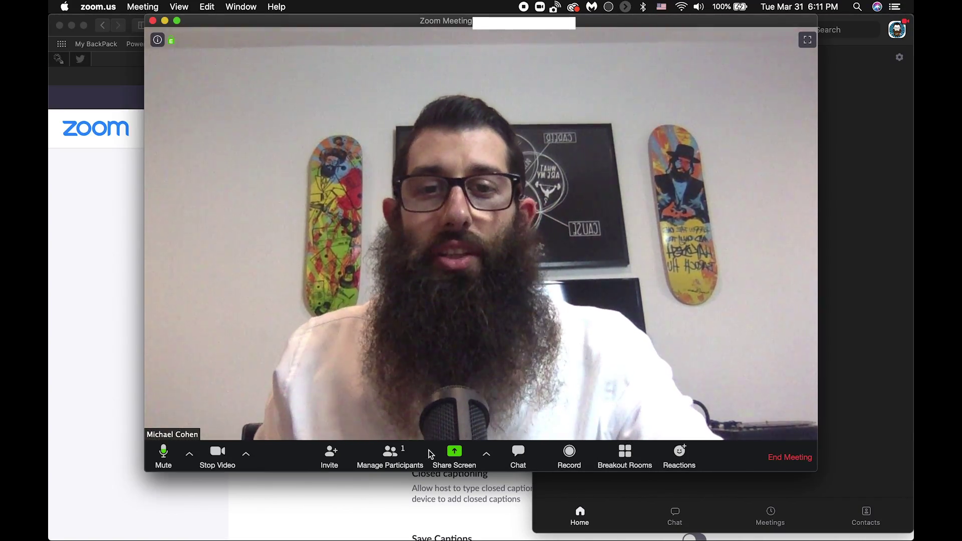
left_click(516, 462)
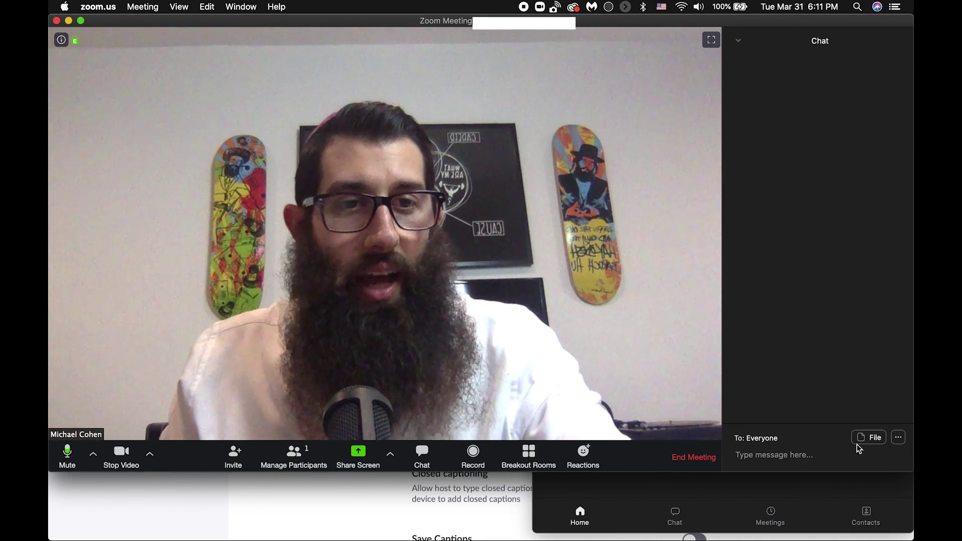
left_click(898, 437)
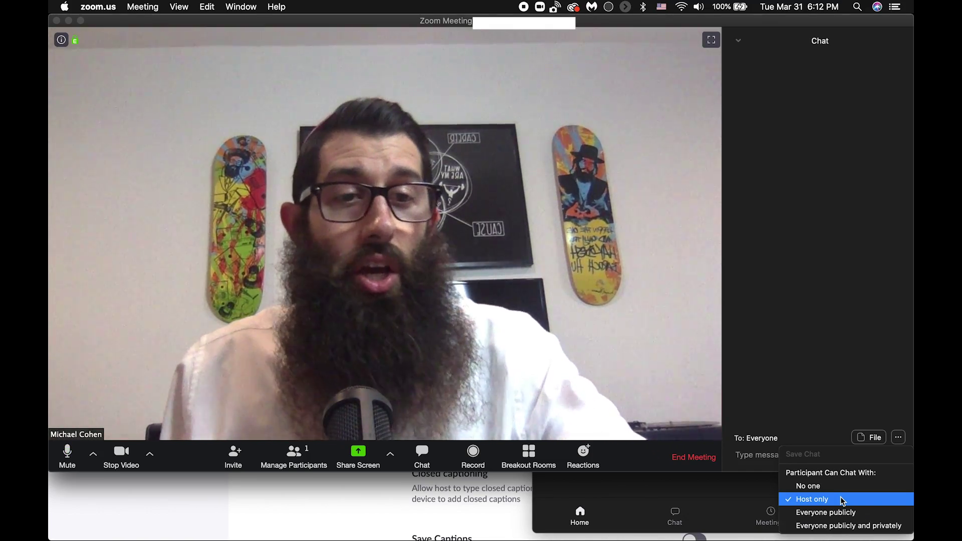
Step: Keep chat host-only, then mute all participants without letting them unmute themselves
left_click(824, 498)
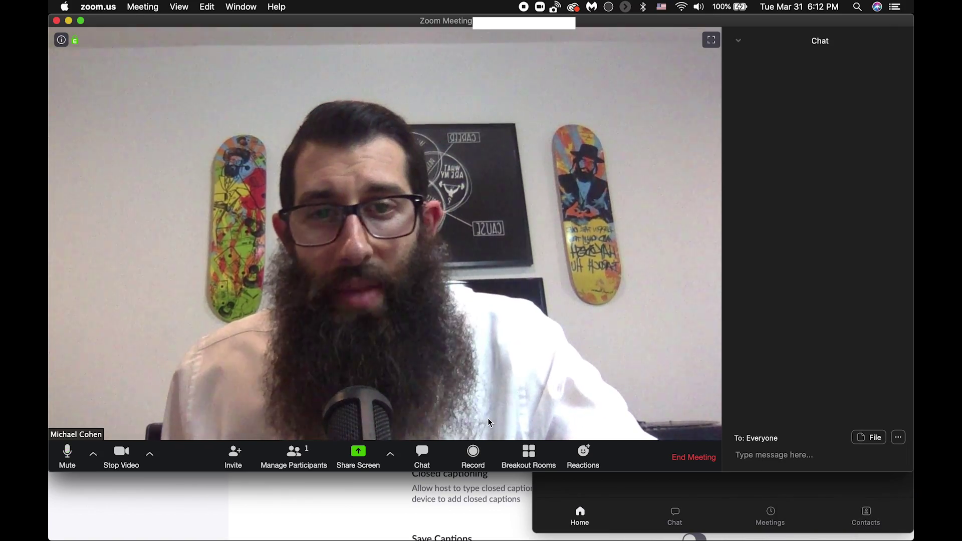
key("super+u")
left_click(758, 251)
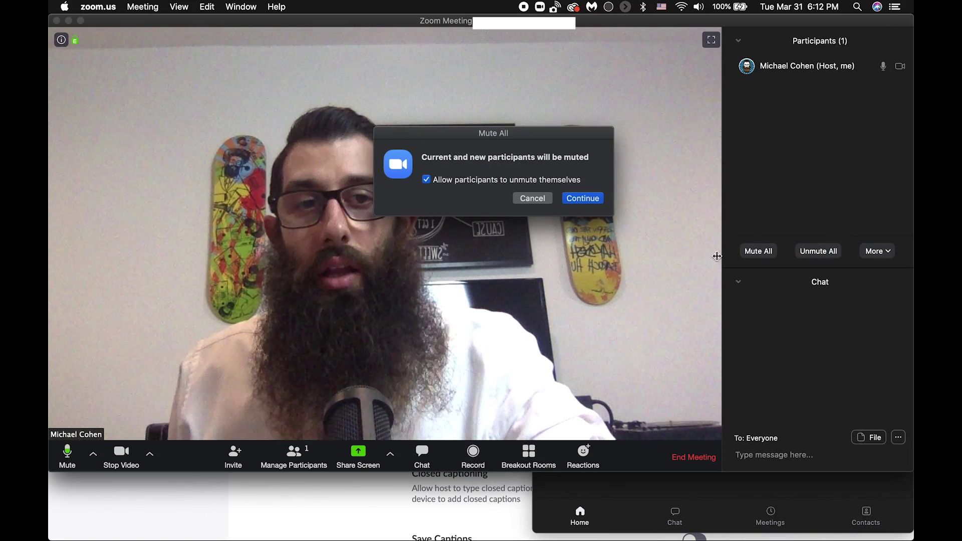
left_click(456, 181)
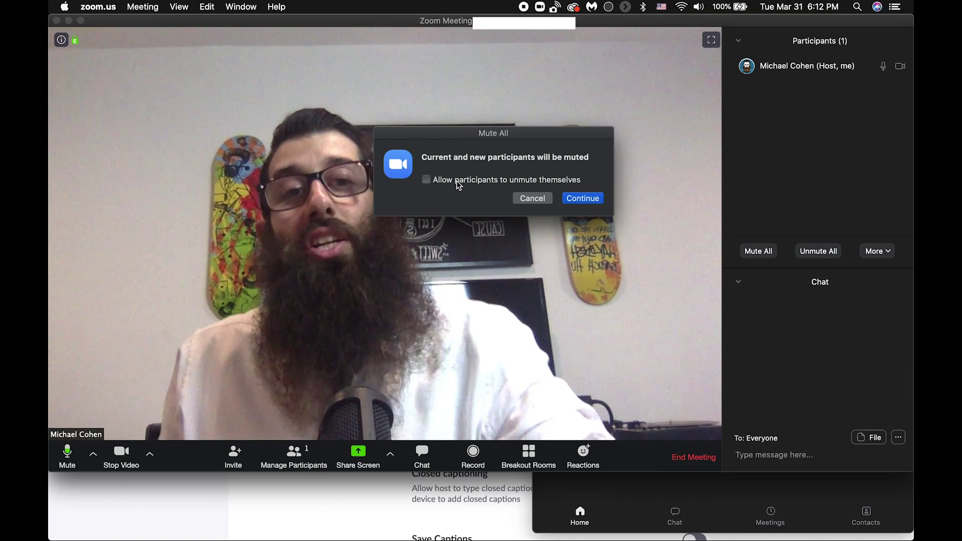
left_click(578, 198)
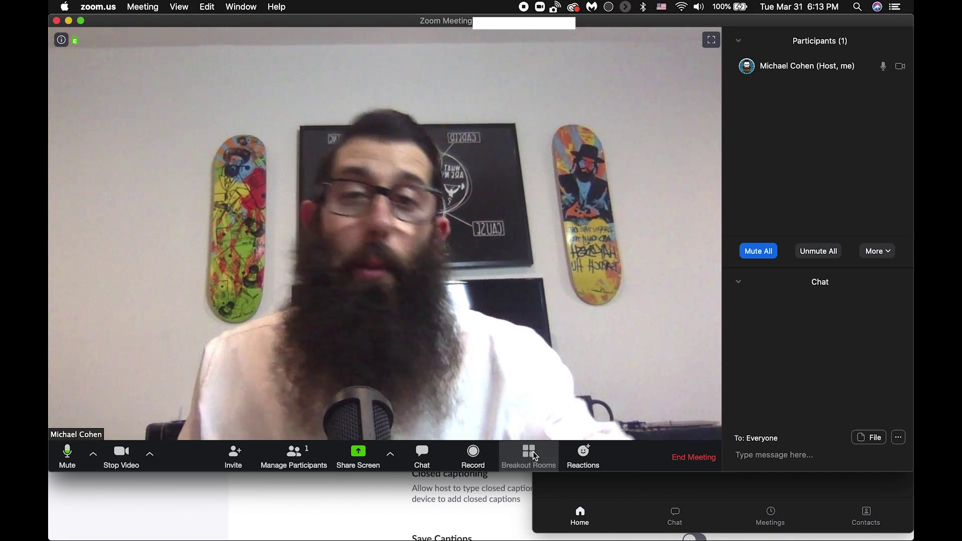
Step: Create 15 breakout rooms with participants assigned automatically
left_click(534, 455)
left_click_drag(469, 177, 558, 104)
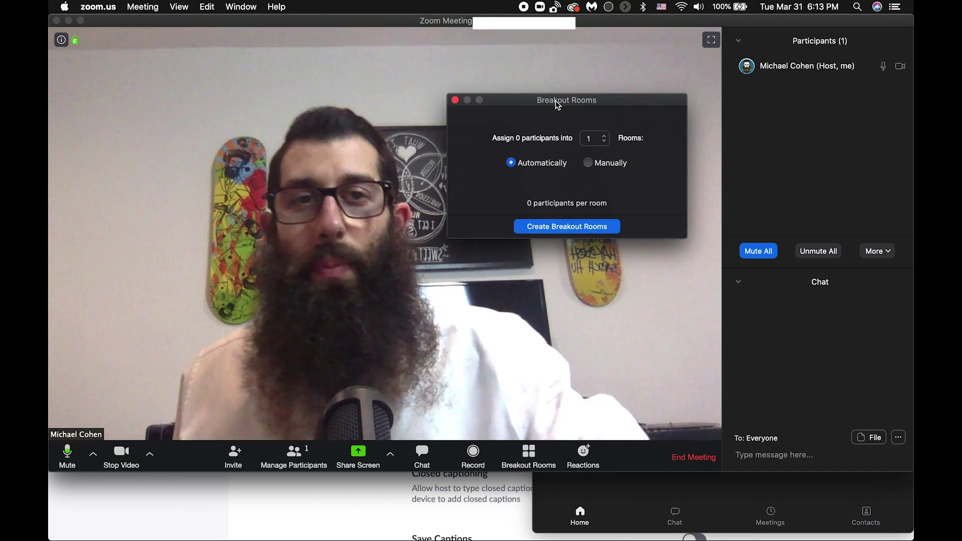
left_click(604, 136)
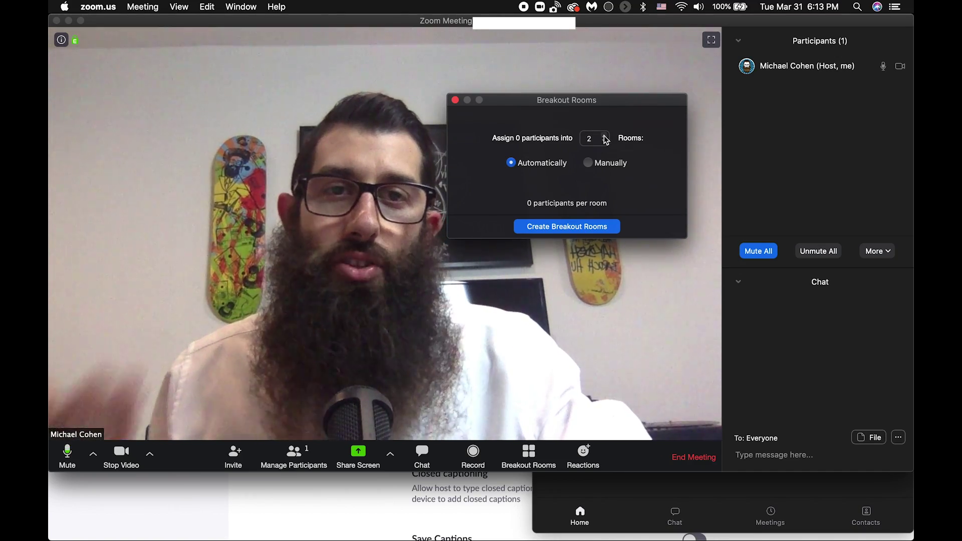
left_click(604, 136)
left_click(605, 136)
left_click(604, 136)
left_click(604, 136)
left_click(604, 136)
left_click(604, 136)
left_click(604, 136)
left_click(604, 136)
left_click(604, 136)
left_click(605, 136)
left_click(604, 141)
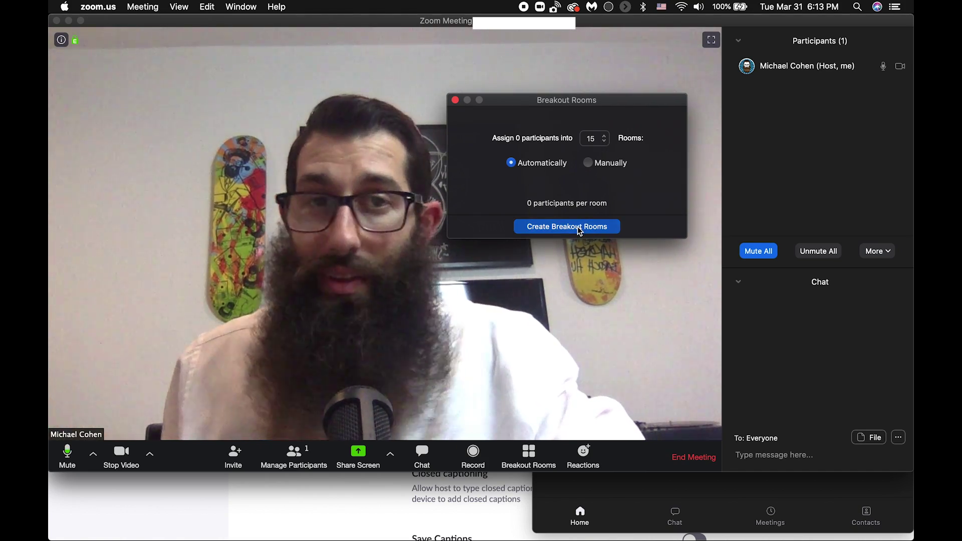
left_click(577, 226)
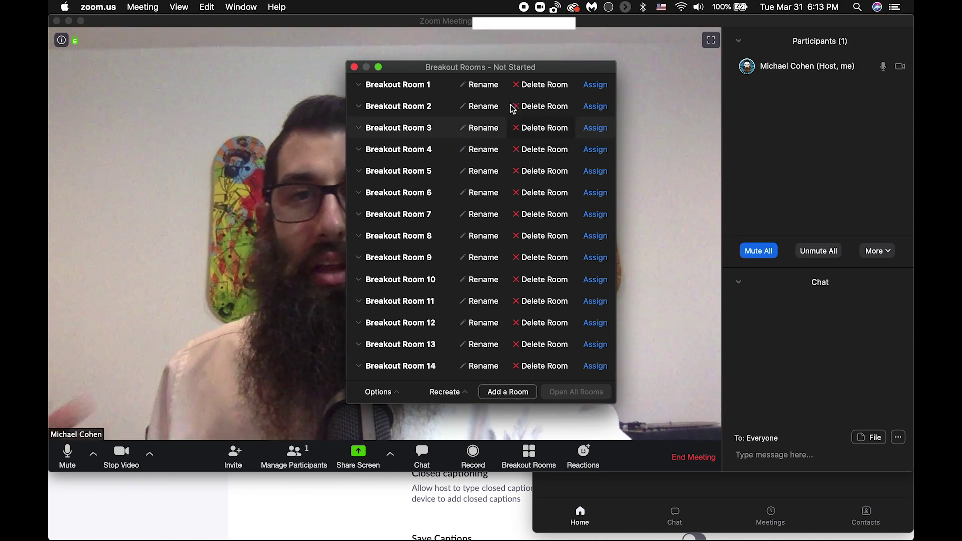
Step: Set breakout rooms to move everyone in automatically and close after 1 minute
left_click_drag(474, 67, 532, 67)
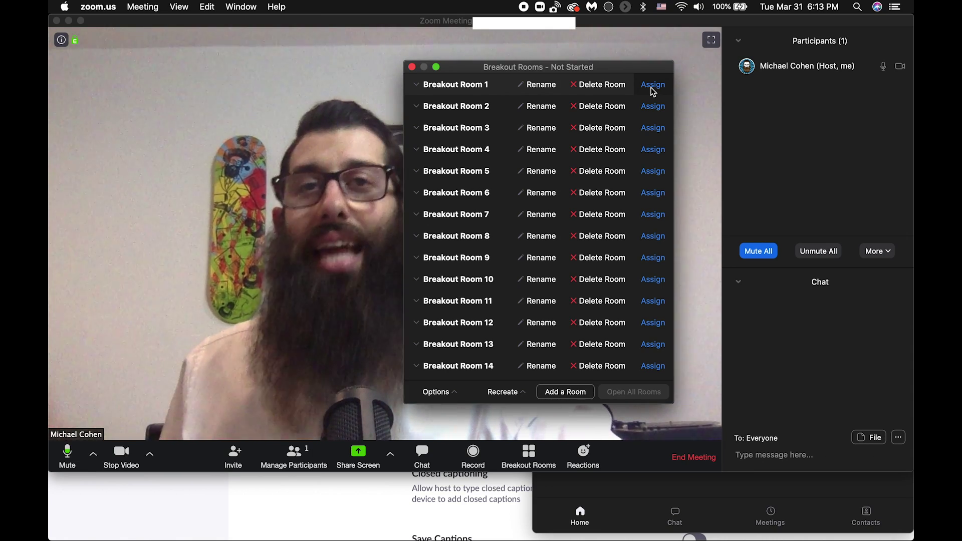
left_click(453, 393)
left_click(372, 275)
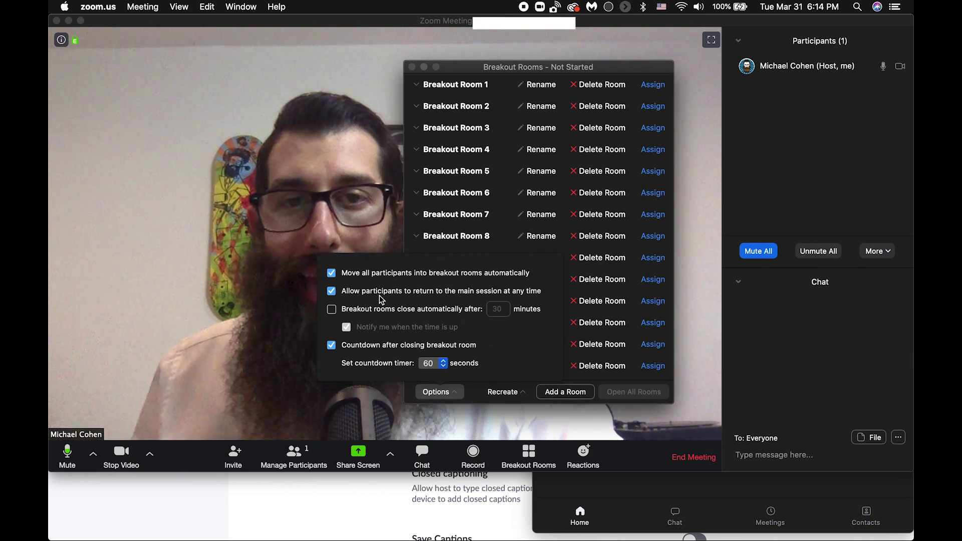
left_click(385, 309)
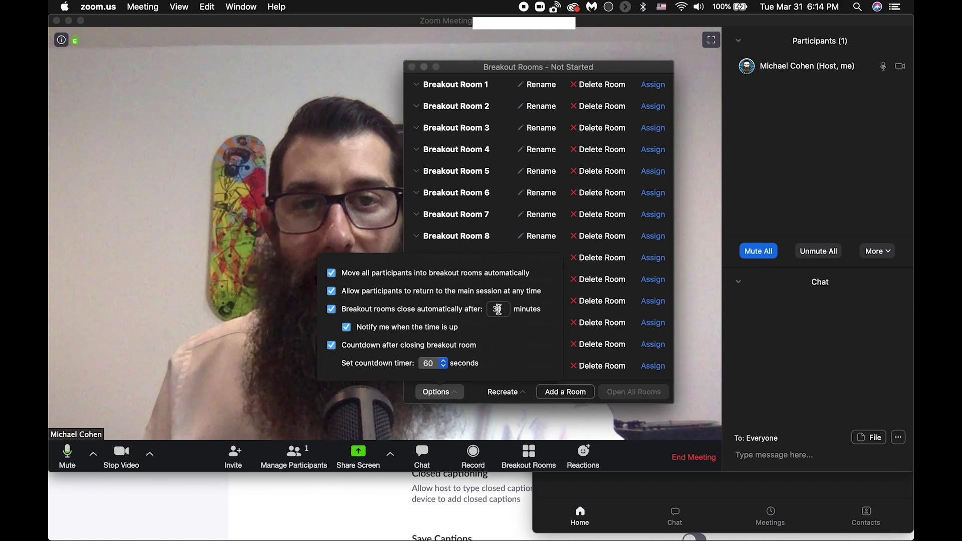
type("1")
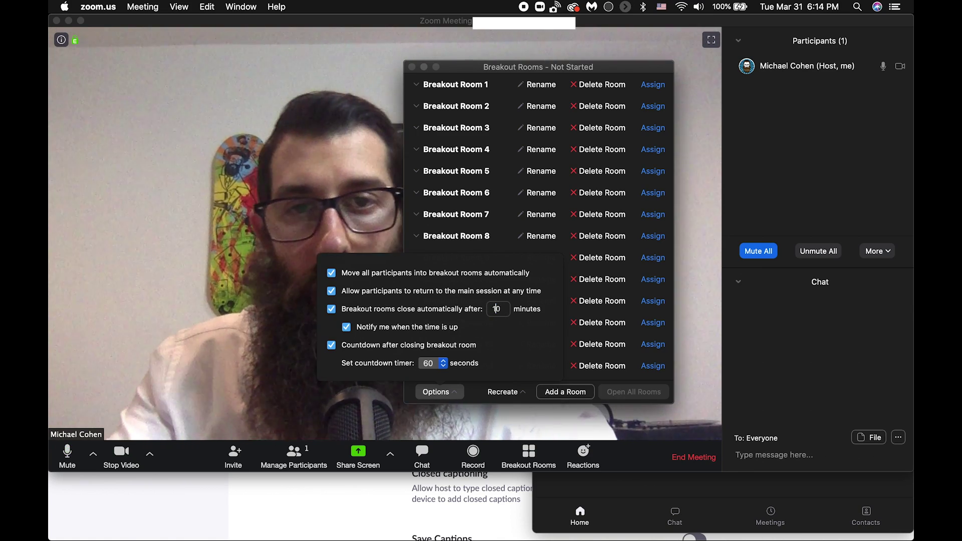
Step: Close the Breakout Rooms window with Super+W to return to the meeting
key("super+w")
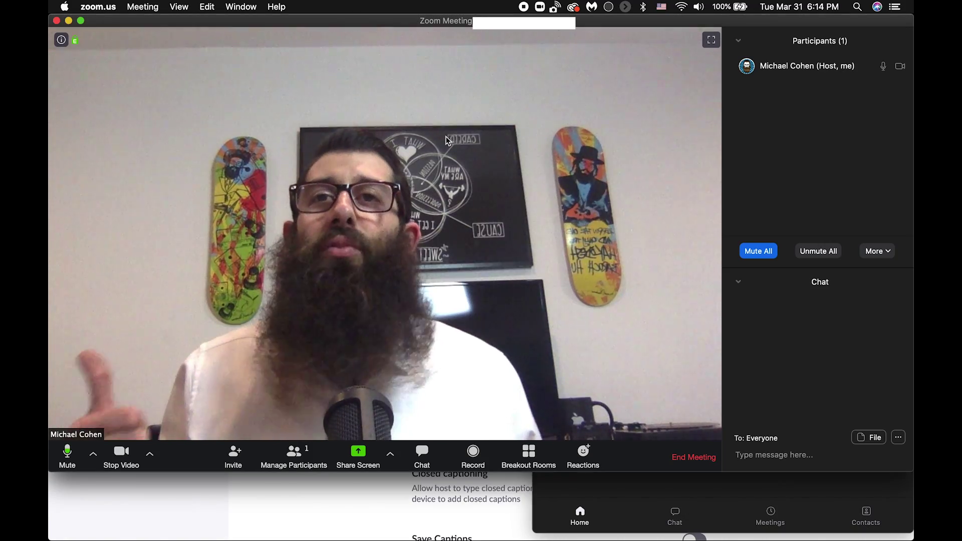